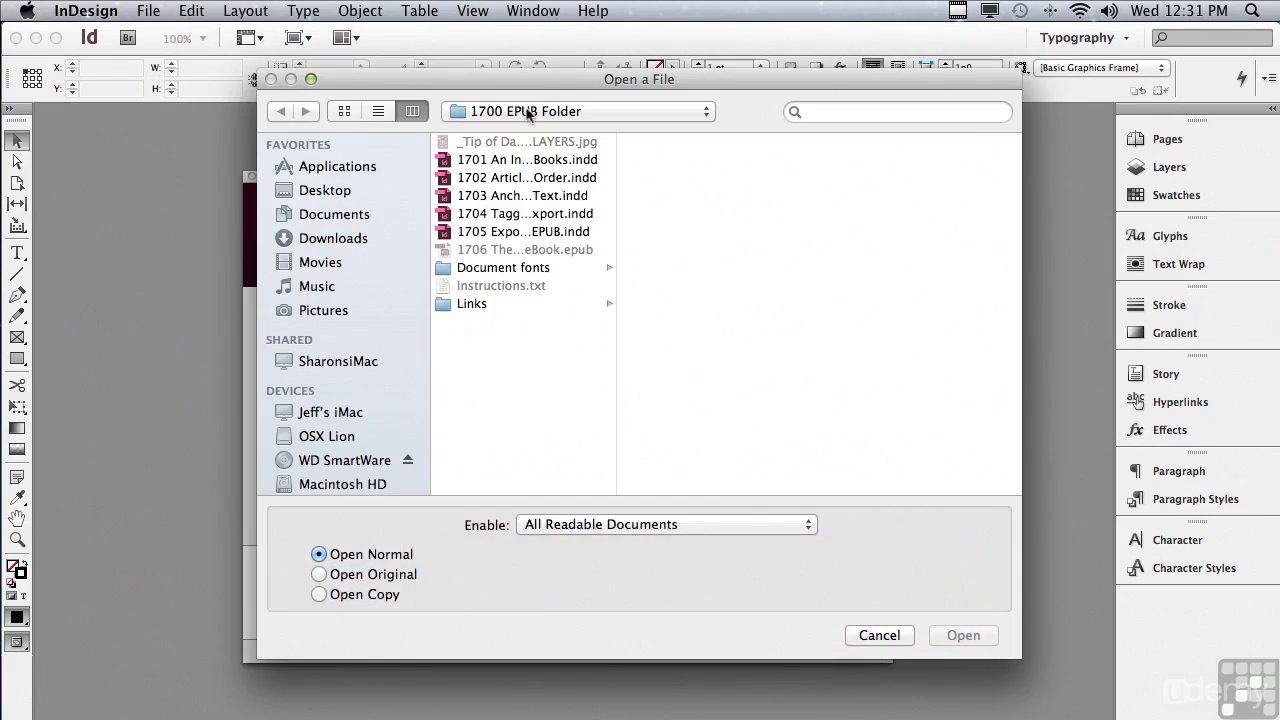
- Open 1705 Export to EPUB.indd from the 1700 EPUB Folder inside InDesign CS6 Sample Layouts
left_click(530, 111)
left_click(540, 134)
left_click_drag(621, 178, 620, 462)
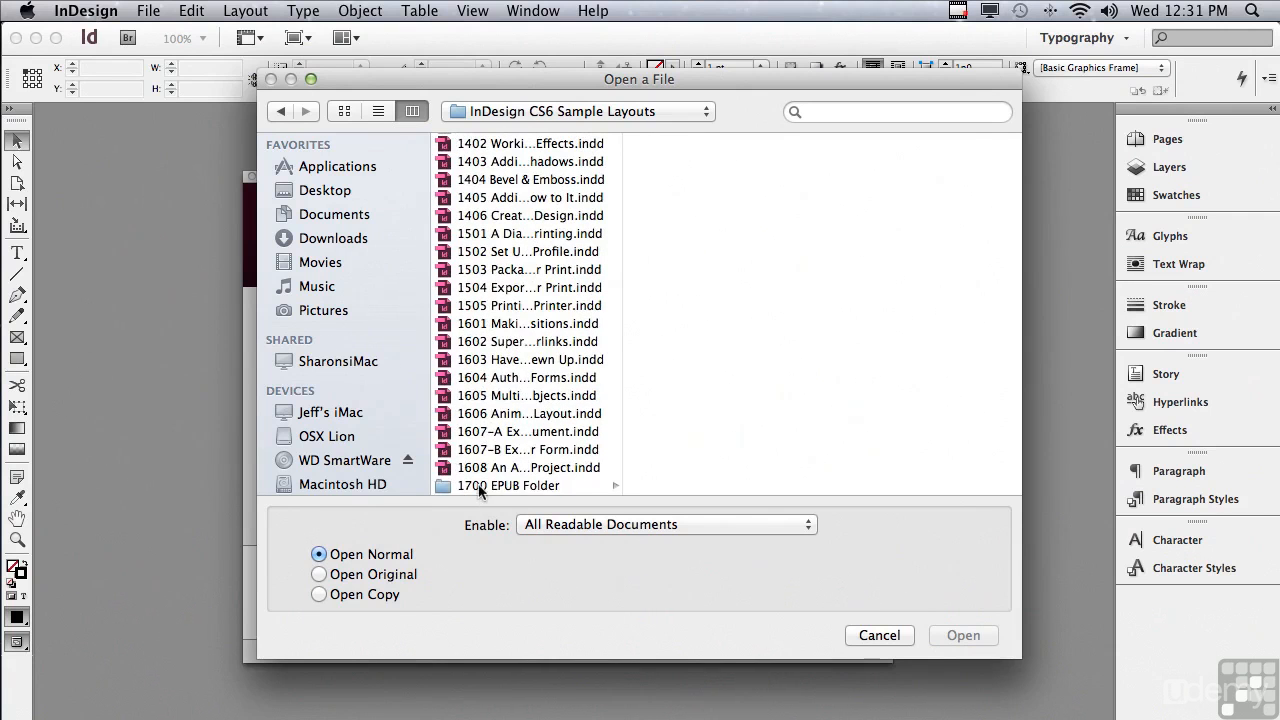
left_click(478, 487)
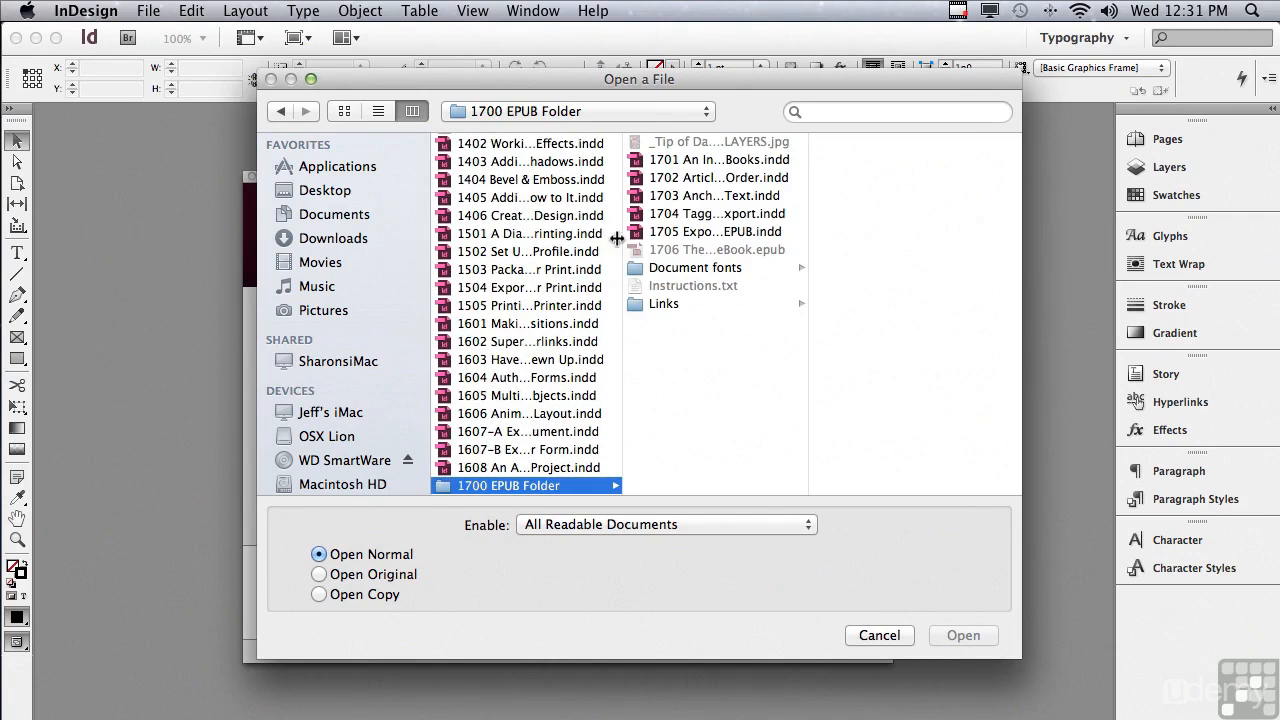
left_click(655, 231)
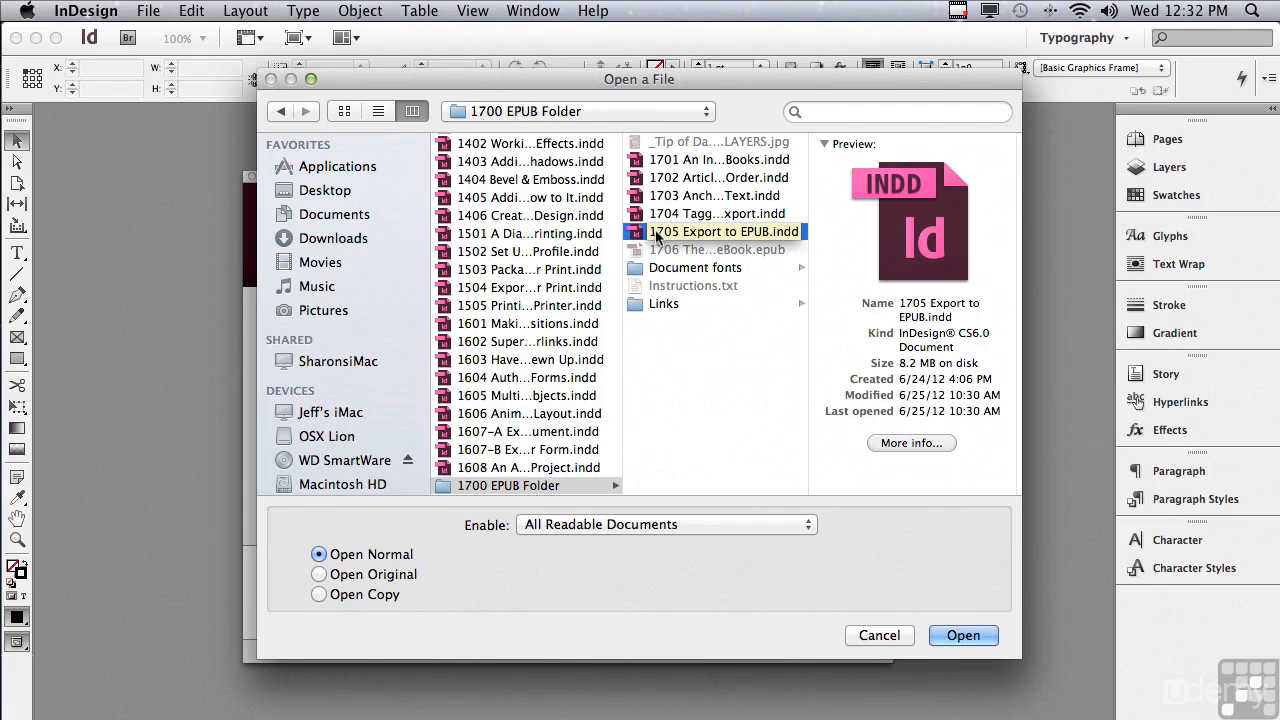
left_click(962, 635)
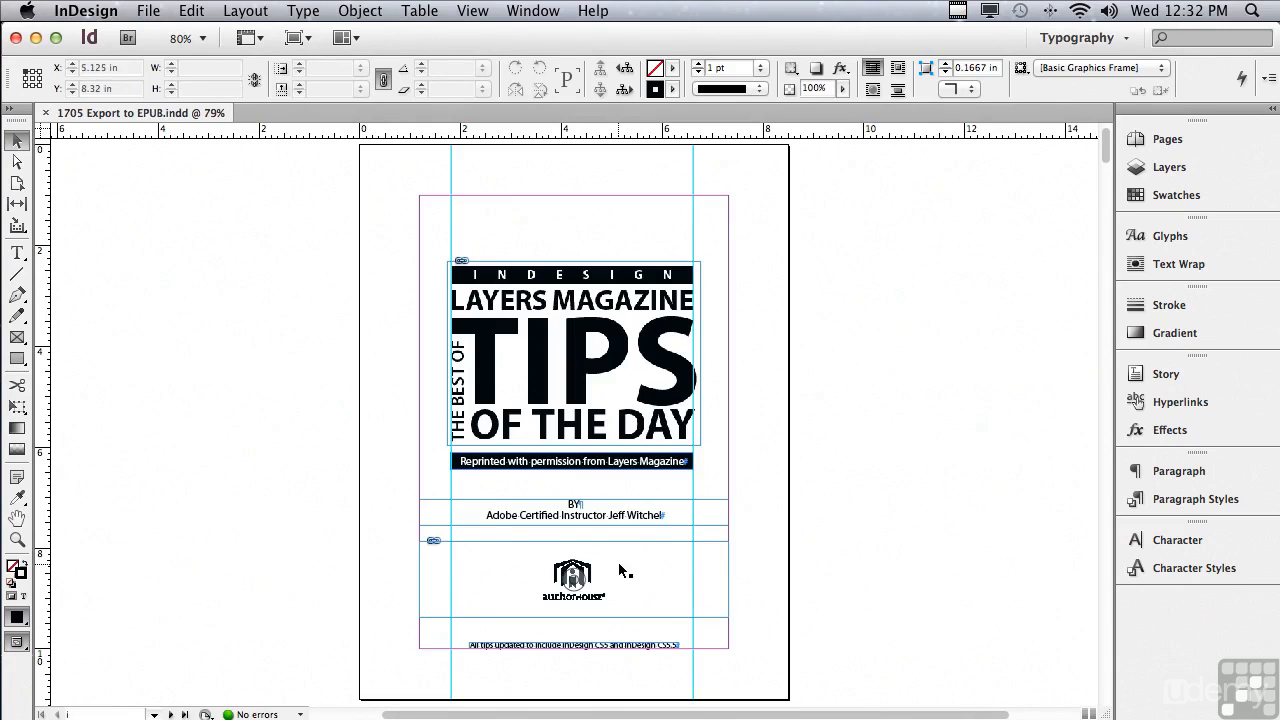
- Start exporting the document in EPUB format to the Desktop as 1706 The Finished eBook.epub
left_click(147, 12)
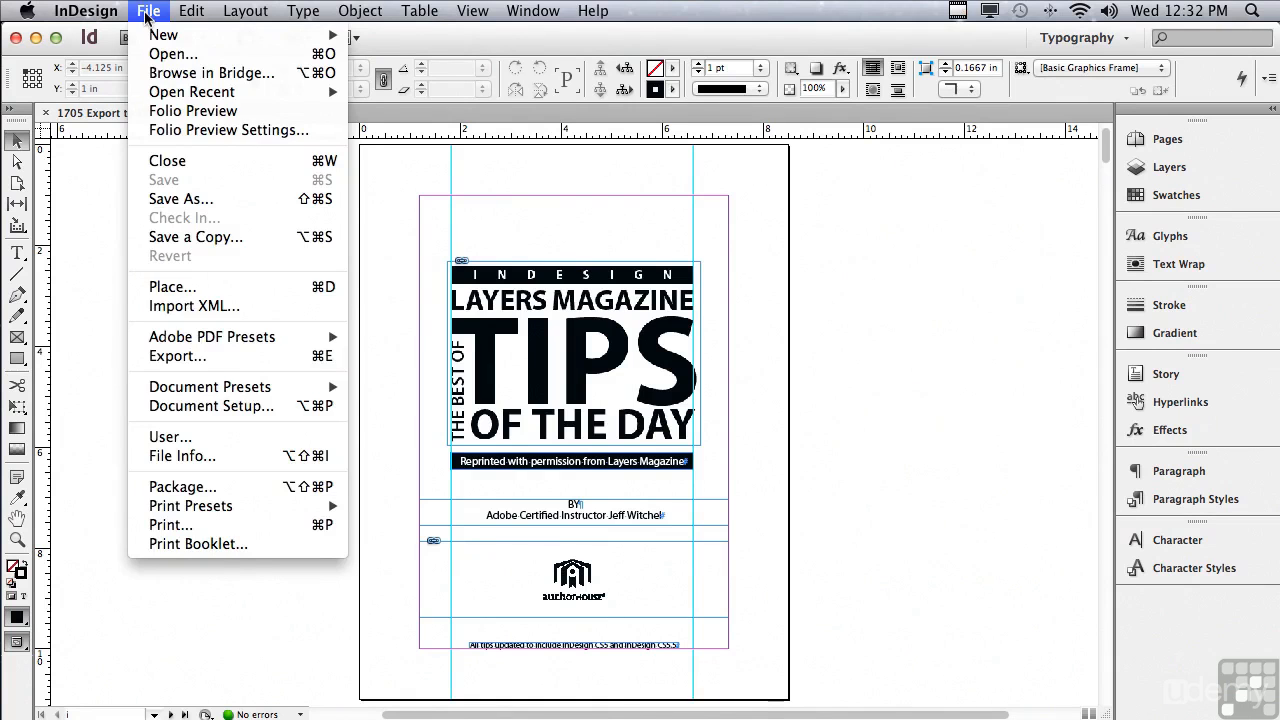
left_click(157, 358)
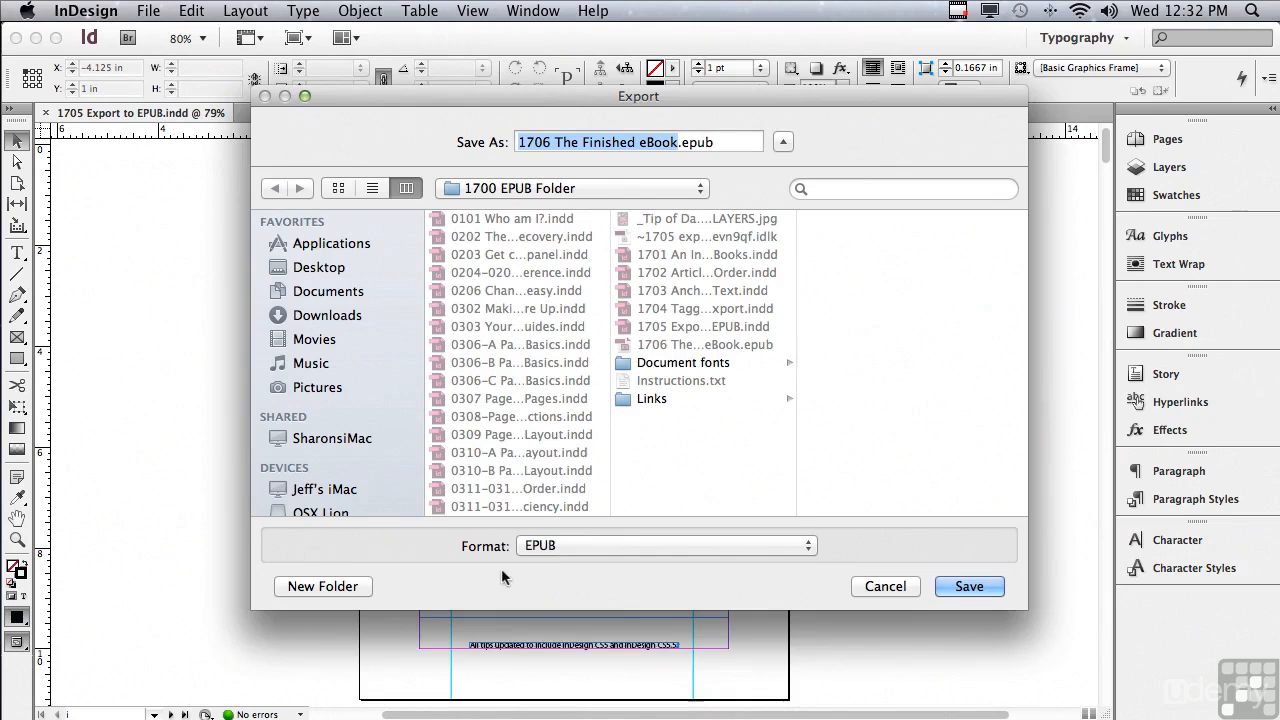
left_click(553, 546)
left_click(550, 545)
left_click(330, 268)
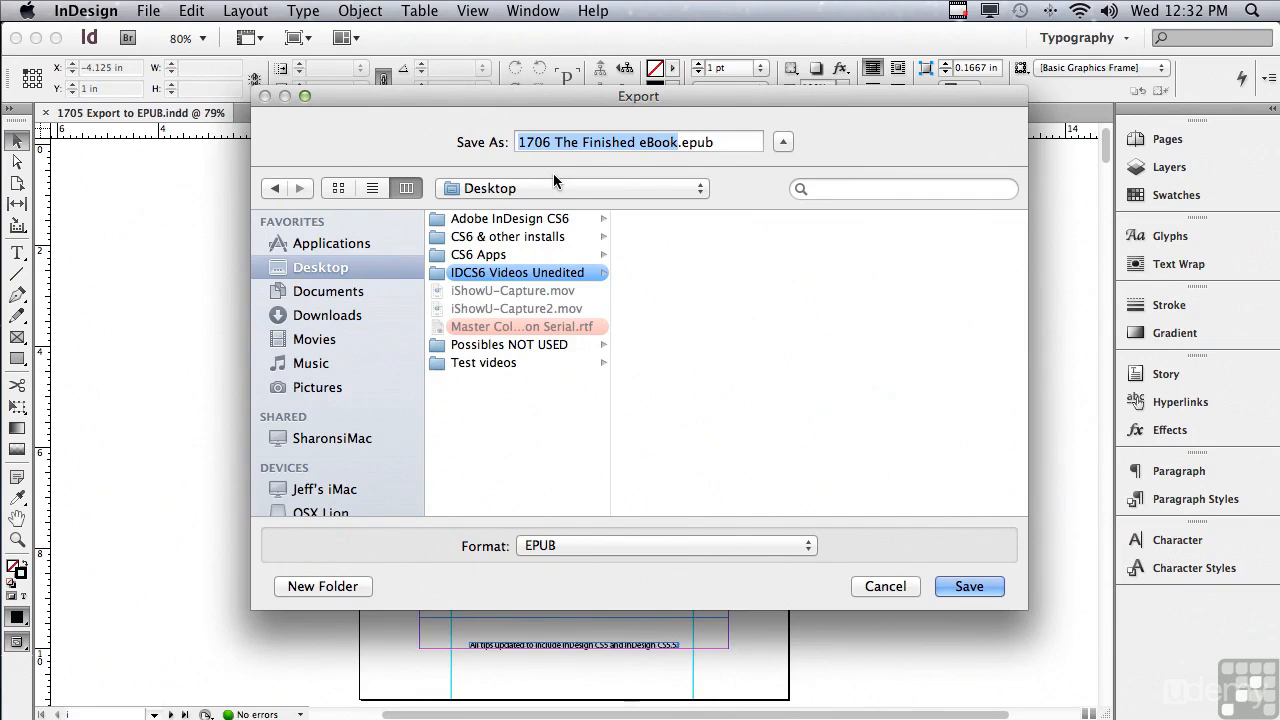
left_click(945, 587)
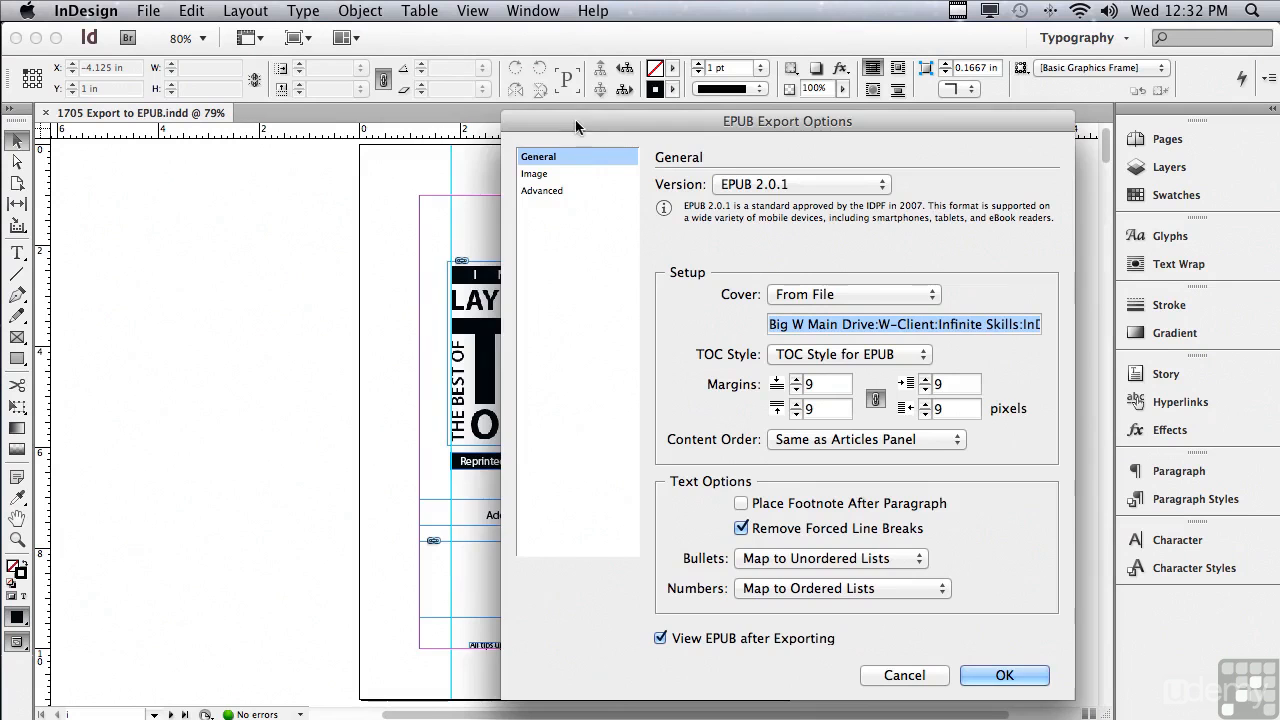
- Keep EPUB 2.0.1 as the version in the general export options
left_click_drag(572, 116, 360, 97)
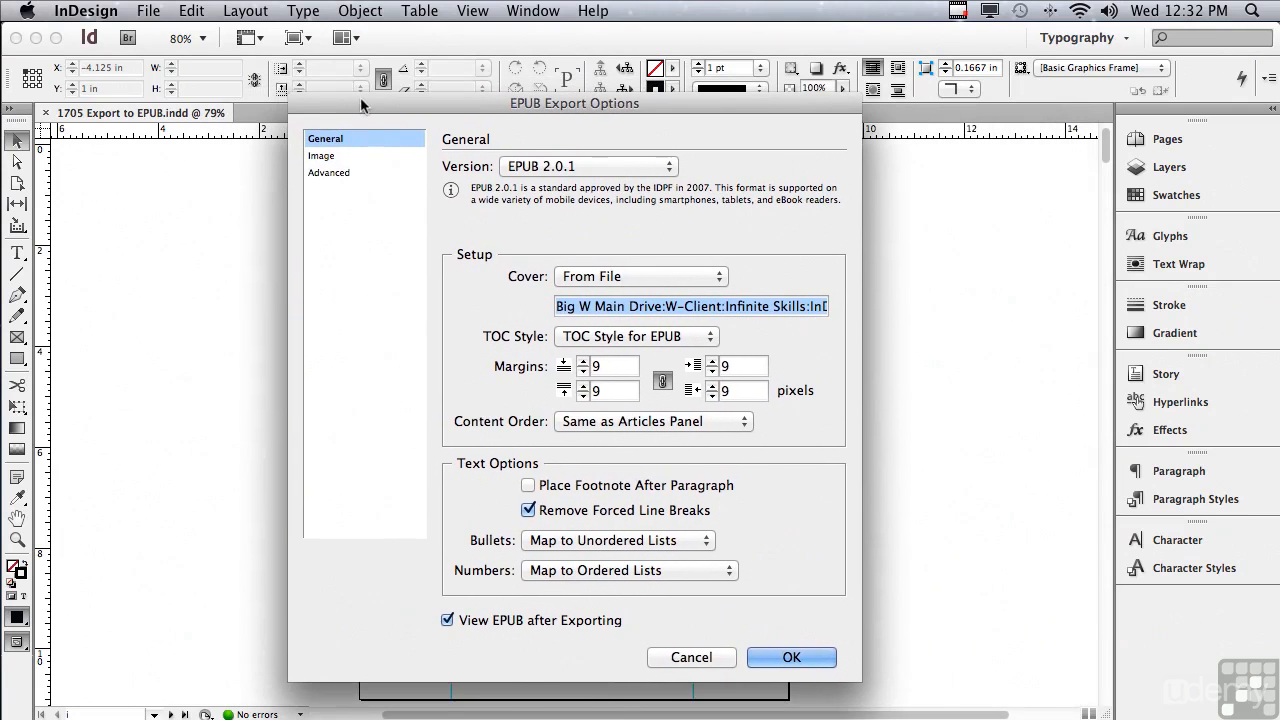
left_click(520, 168)
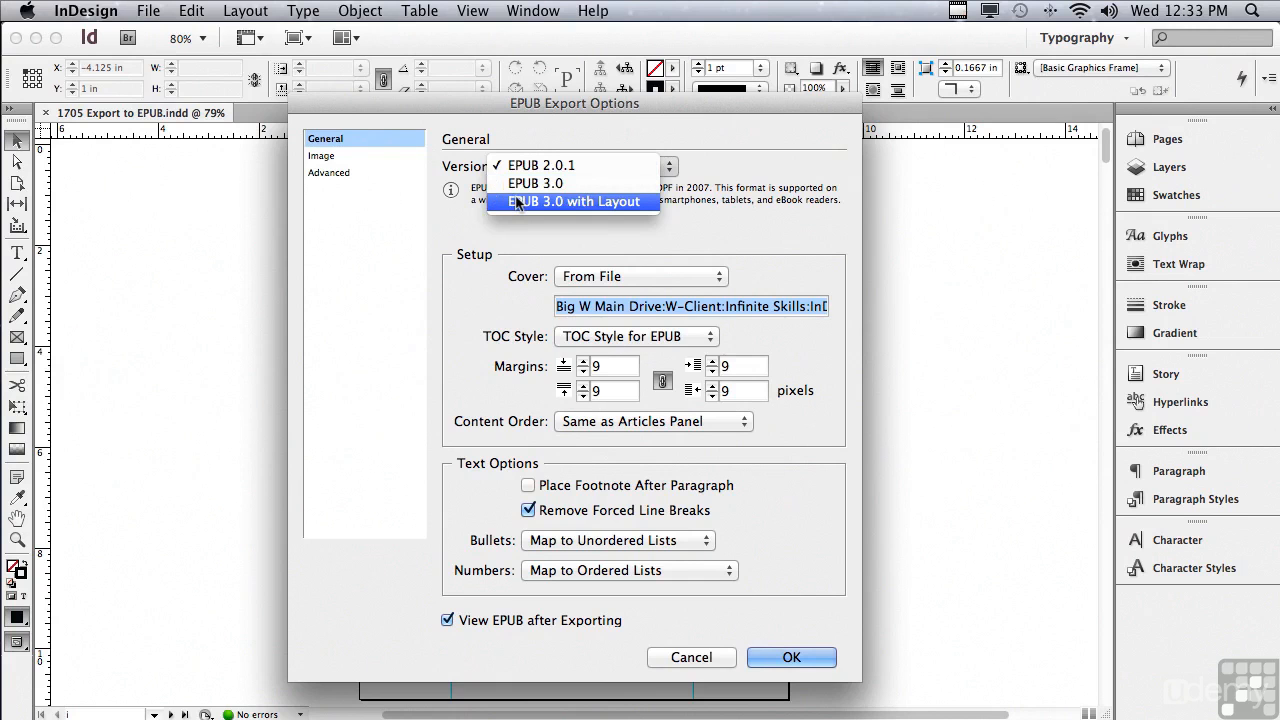
left_click(520, 166)
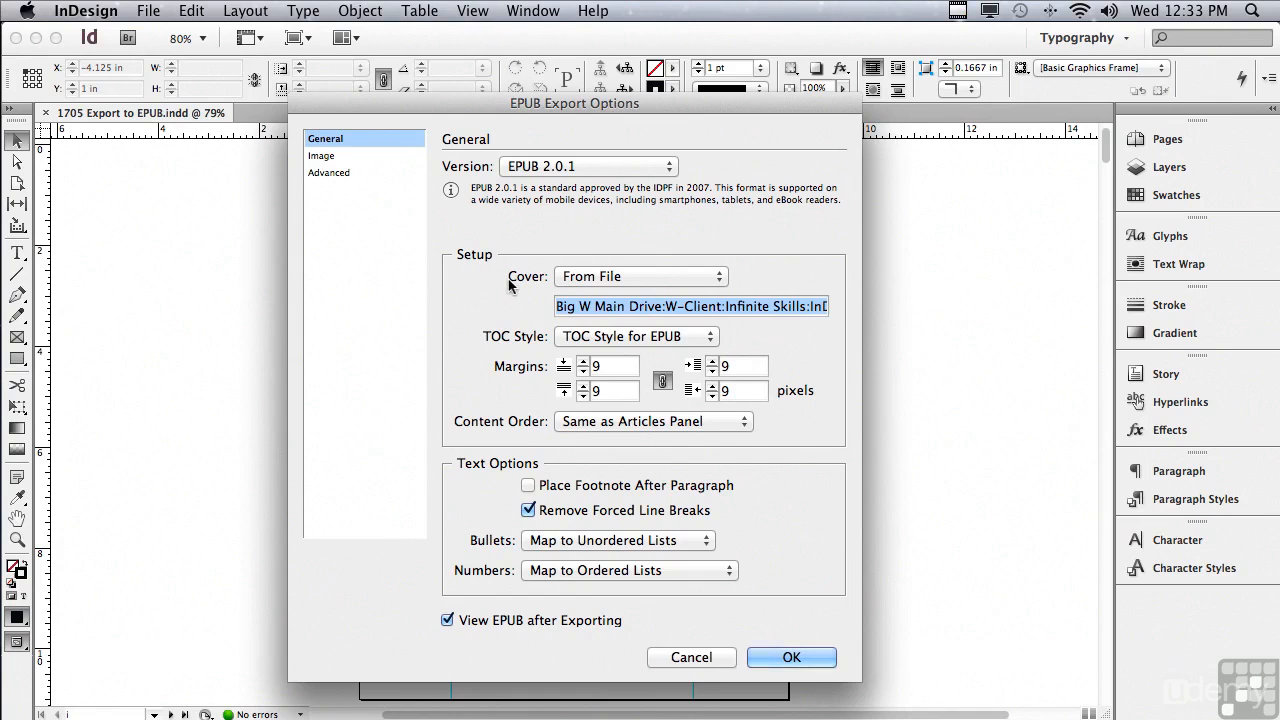
- Choose _Tip of Day Cover.LAYERS.jpg as the cover image and keep TOC Style for EPUB as the table of contents style
left_click(572, 279)
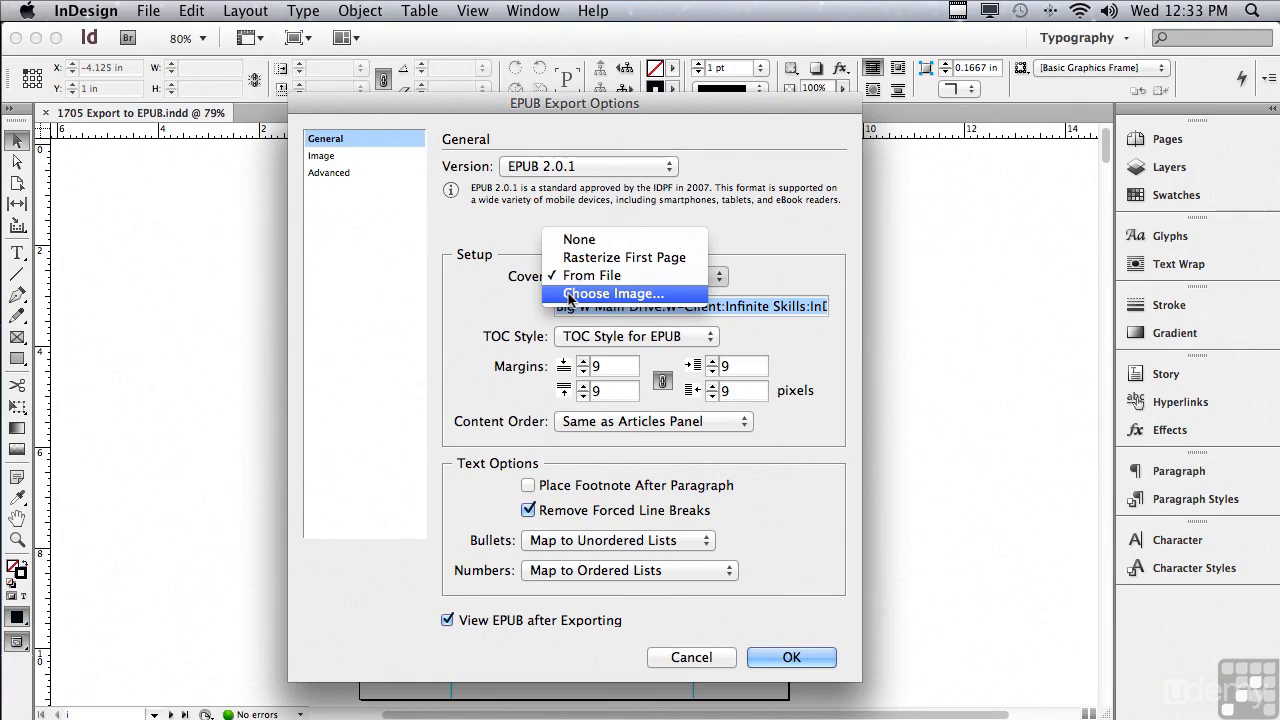
left_click(568, 295)
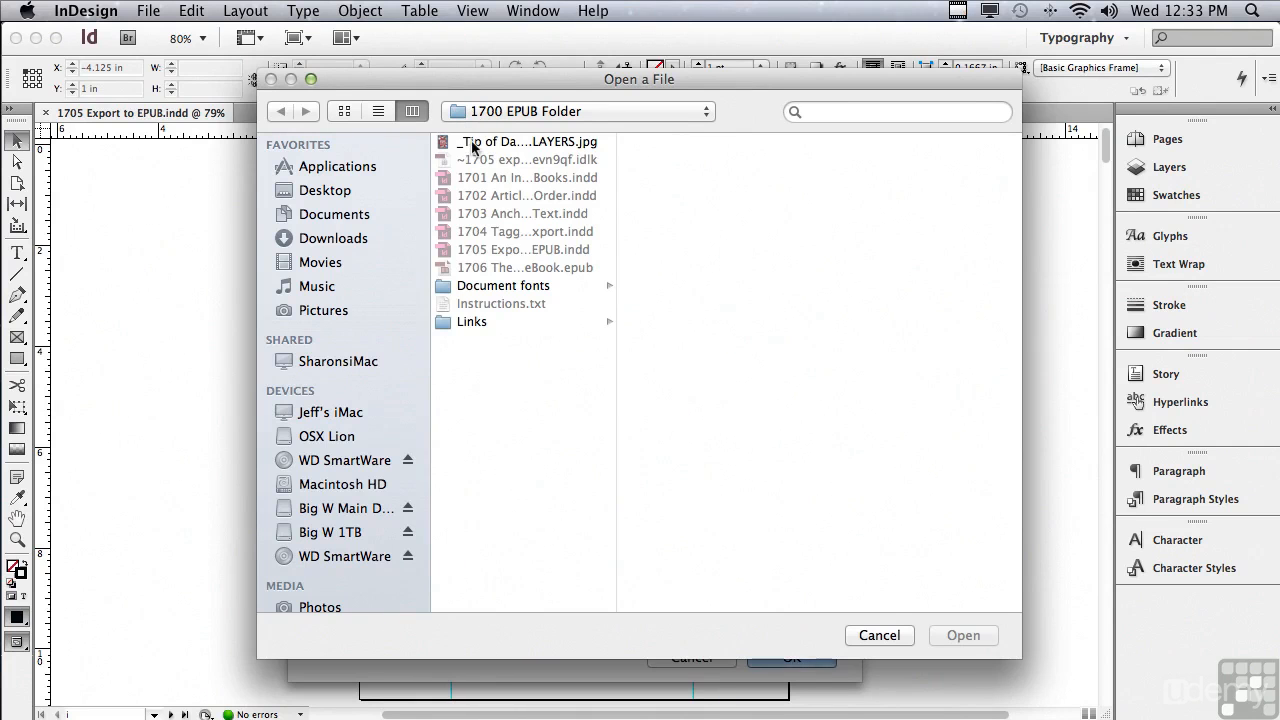
left_click(471, 141)
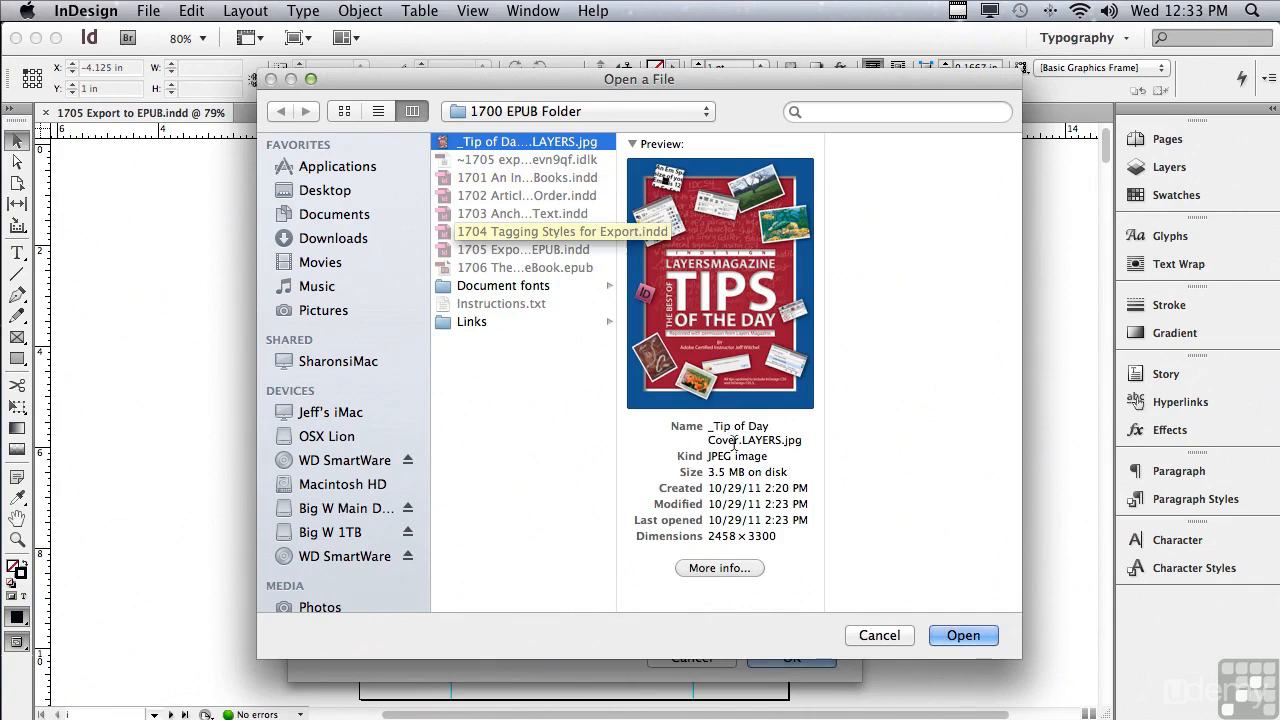
left_click(962, 636)
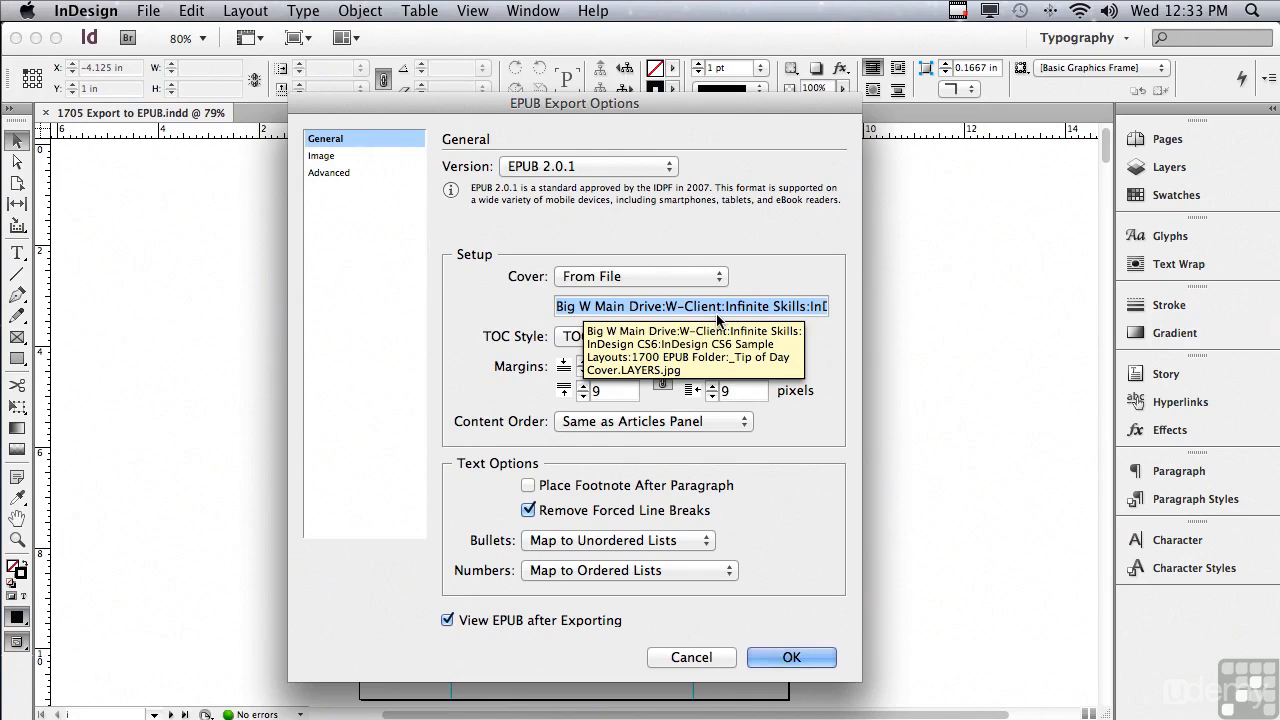
left_click(597, 338)
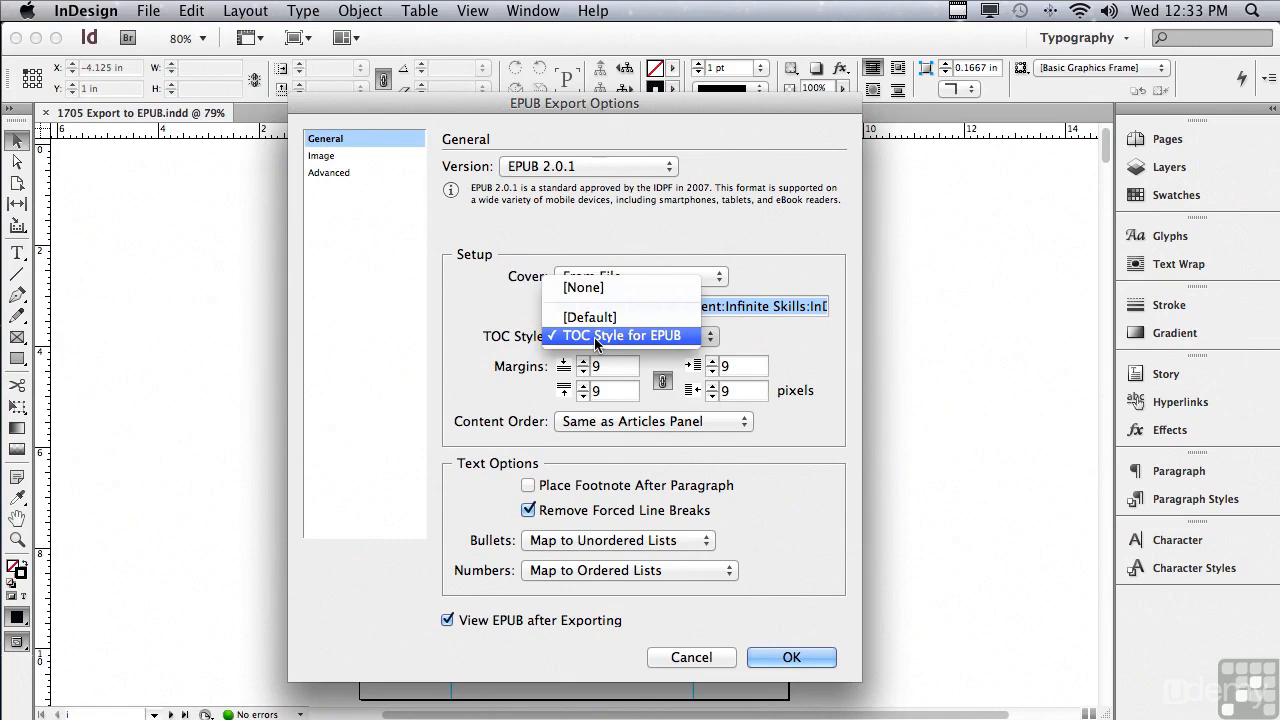
left_click(597, 338)
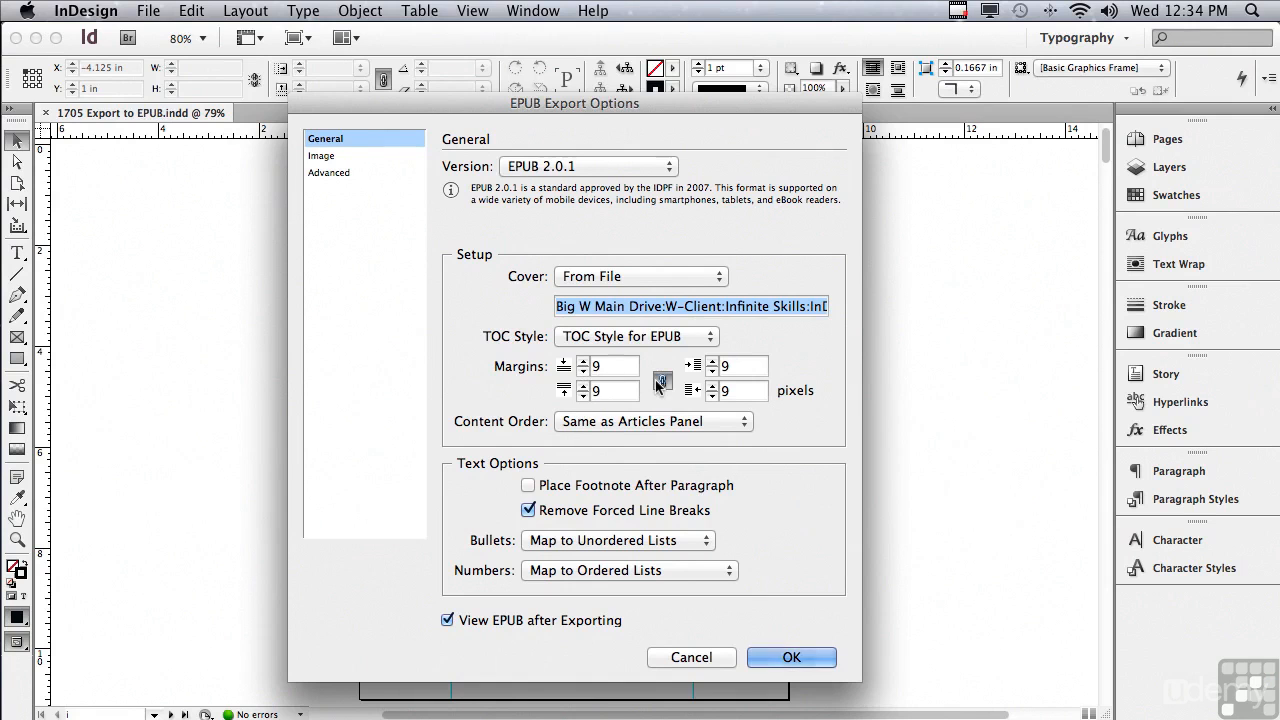
- Try linked EPUB margins of 11 pixels and restore them to 9 pixels
left_click(584, 363)
left_click(584, 363)
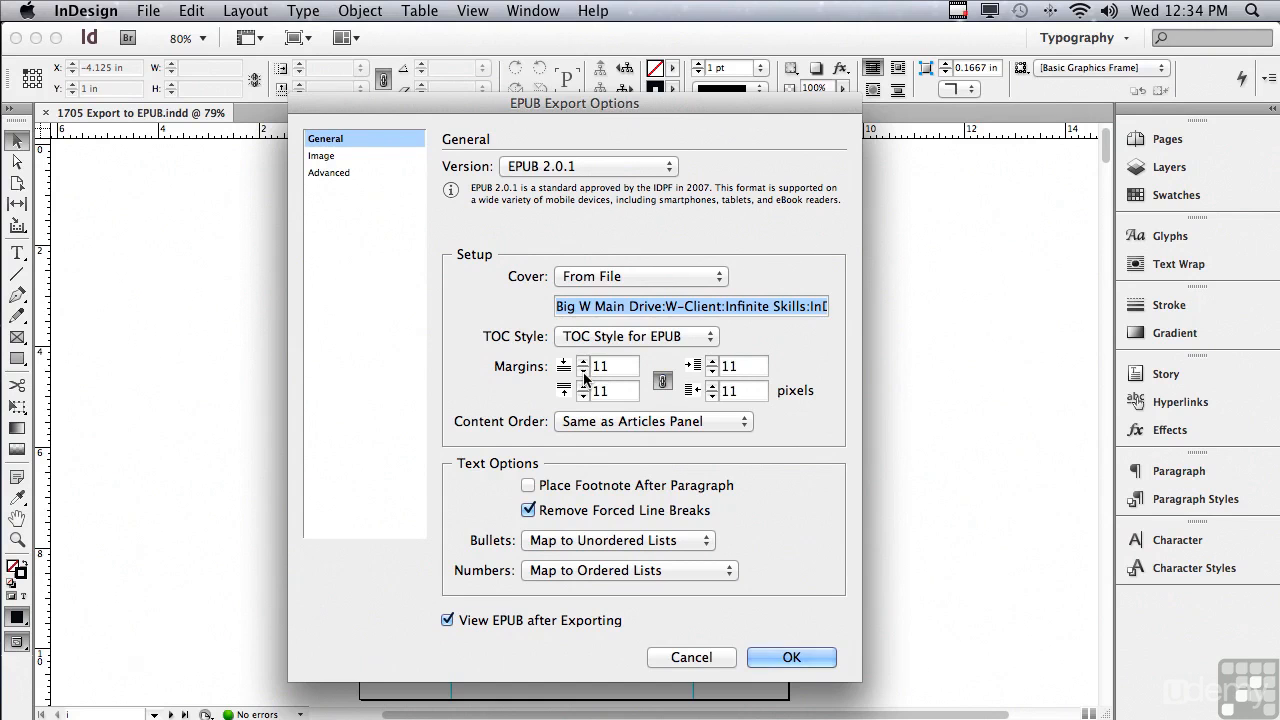
left_click(584, 372)
left_click(584, 372)
- Keep the content order as Same as Articles Panel and the bullets as Map to Unordered Lists
left_click(592, 421)
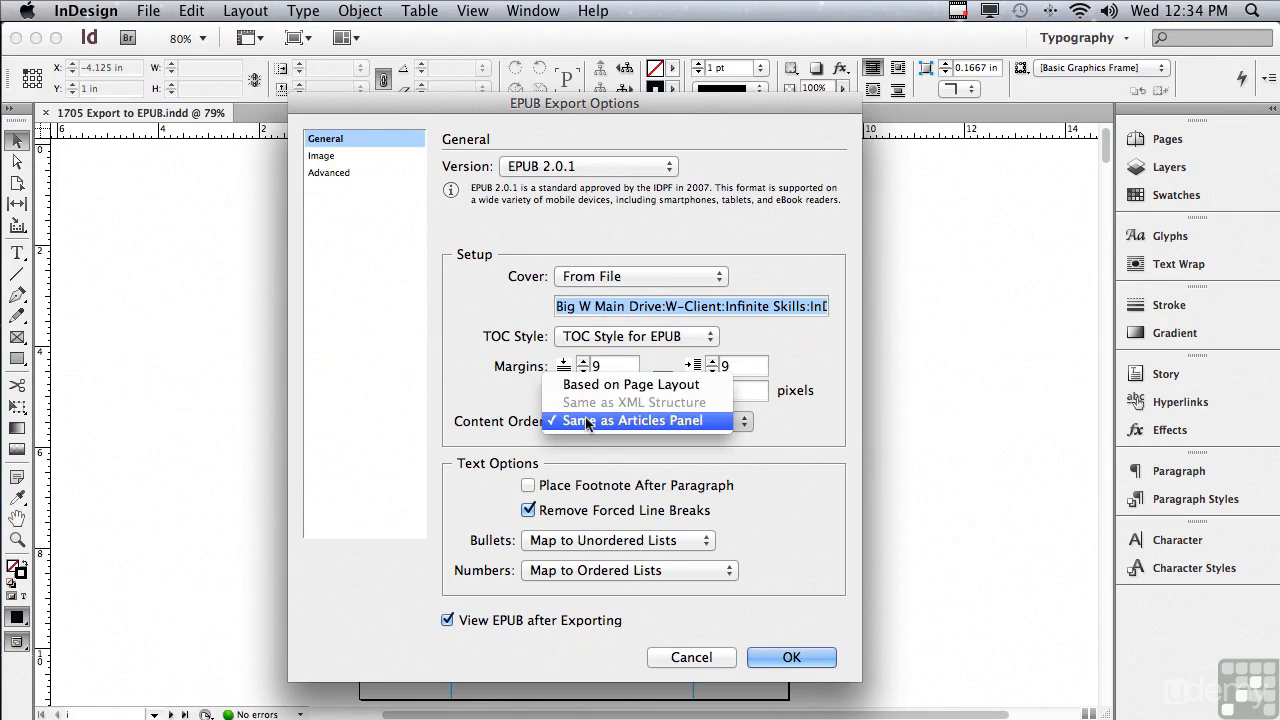
left_click(587, 421)
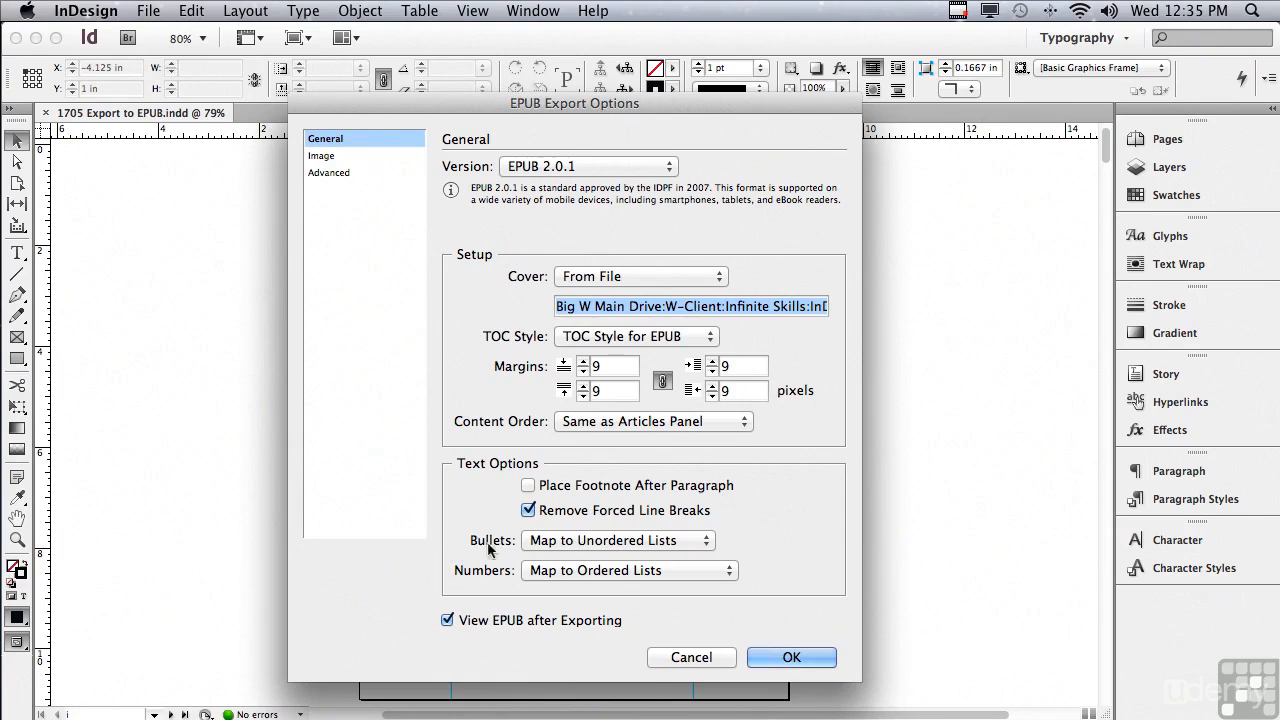
left_click(543, 545)
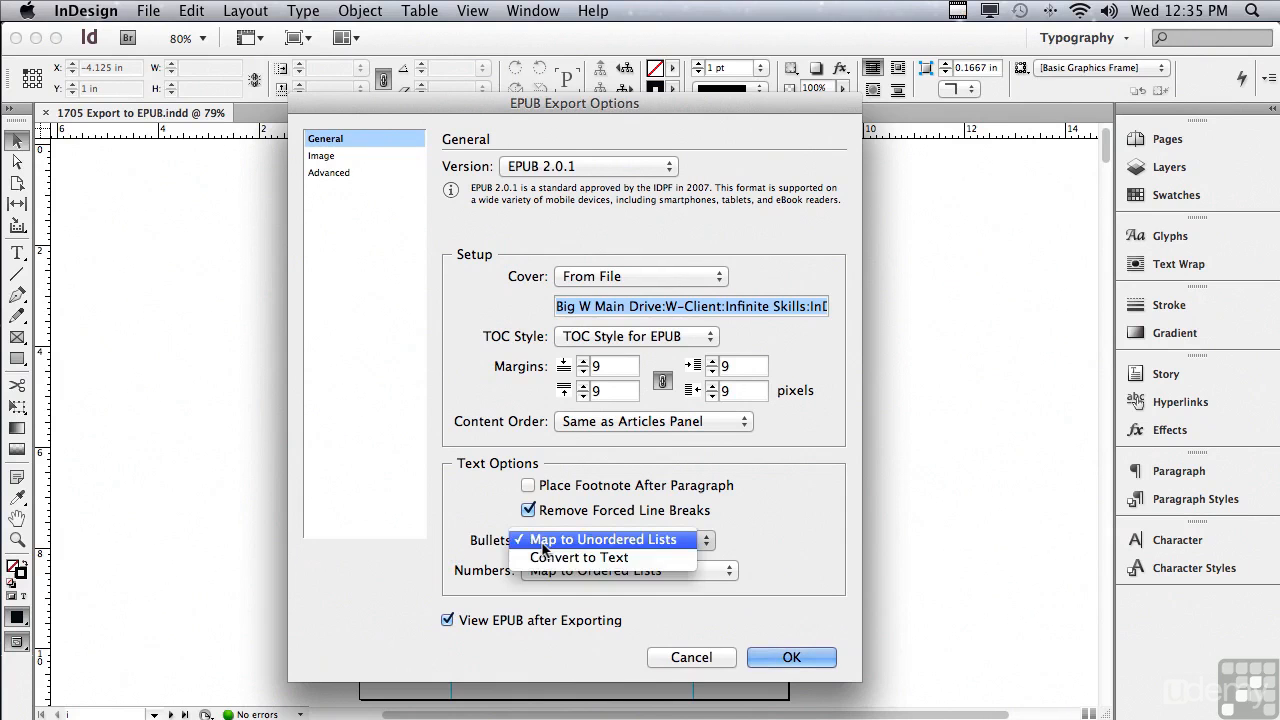
left_click(466, 548)
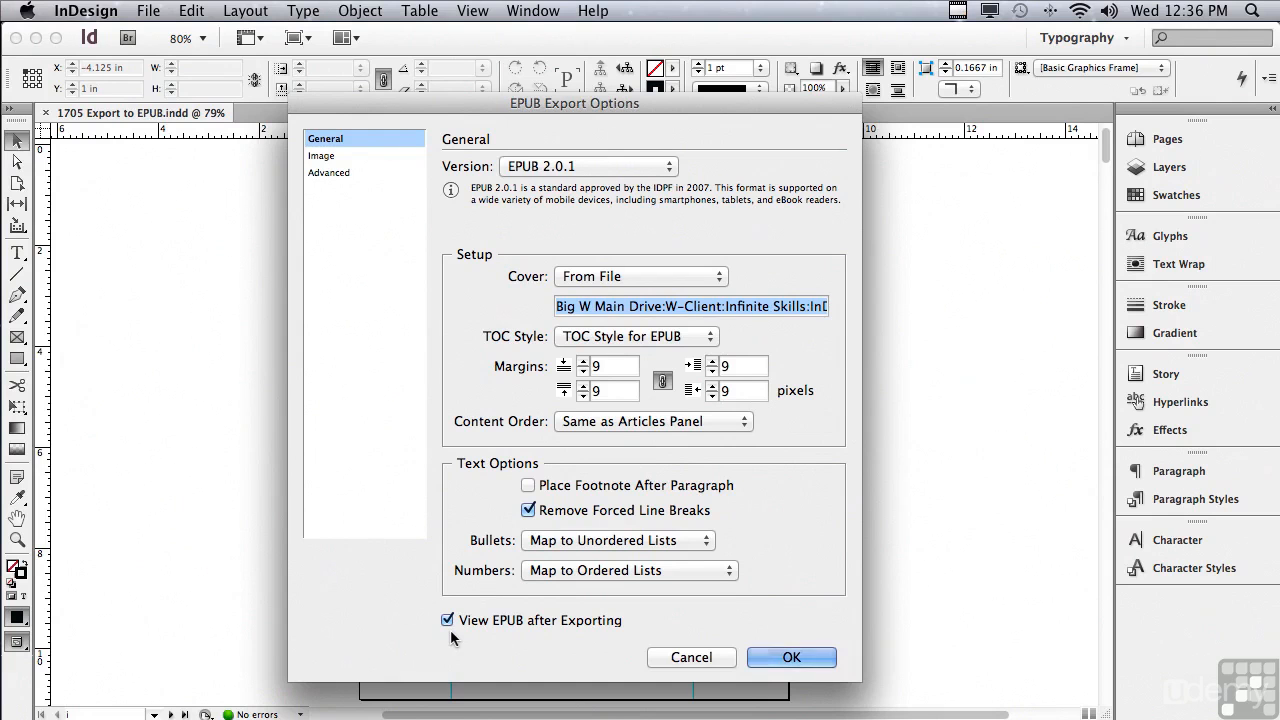
- Examine the Image Size choices in the image export settings without changing the Fixed size
left_click(331, 157)
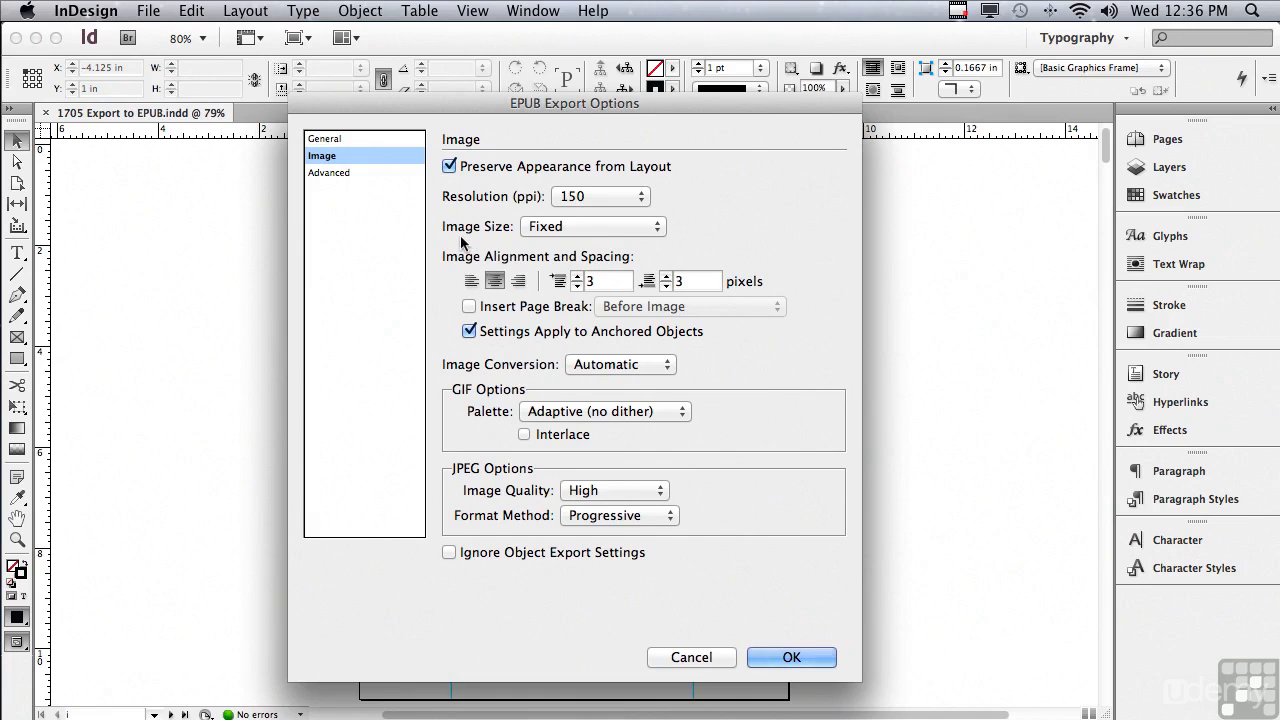
left_click(585, 229)
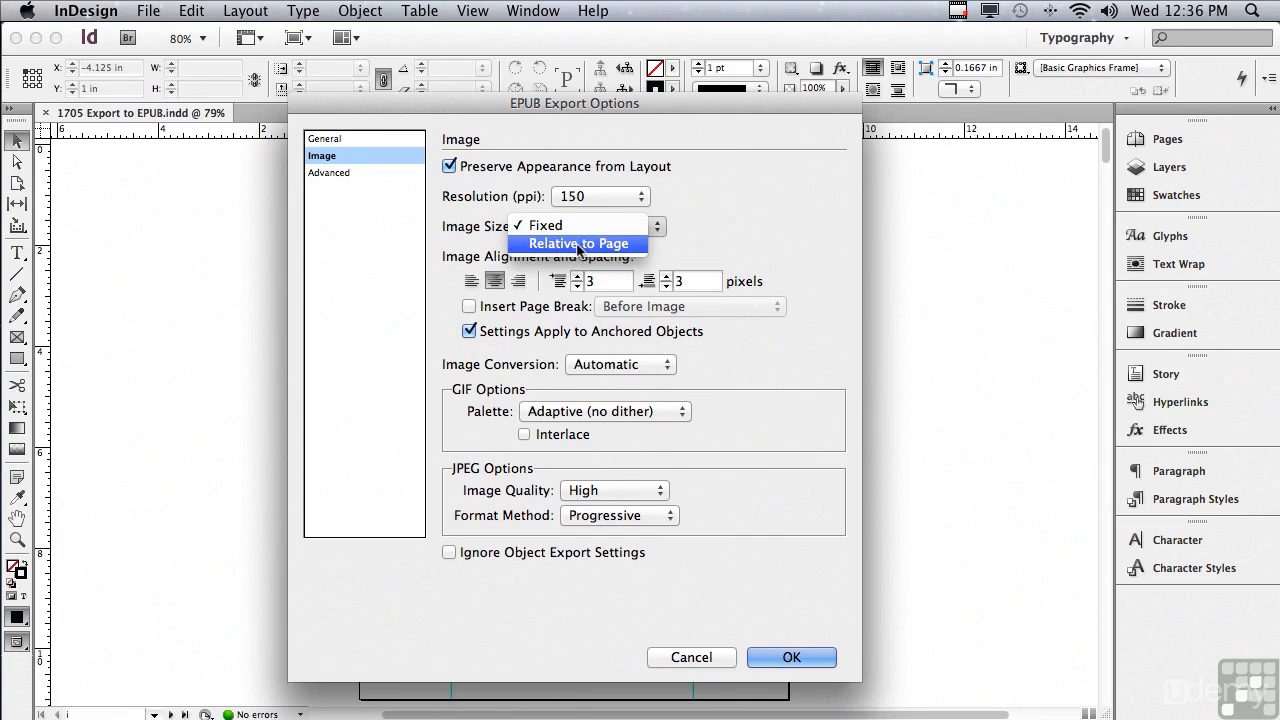
left_click(478, 240)
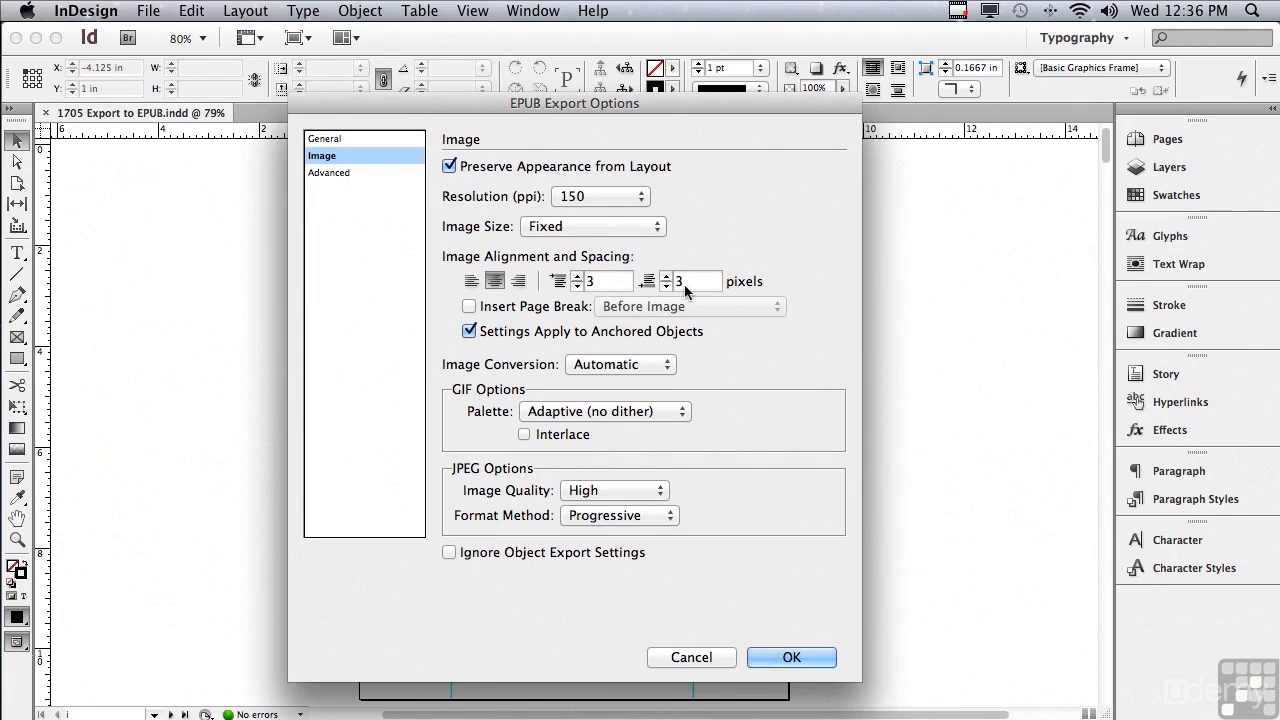
- Try the Insert Page Break option for images, examine its placement choices, and switch the option off again
left_click(469, 306)
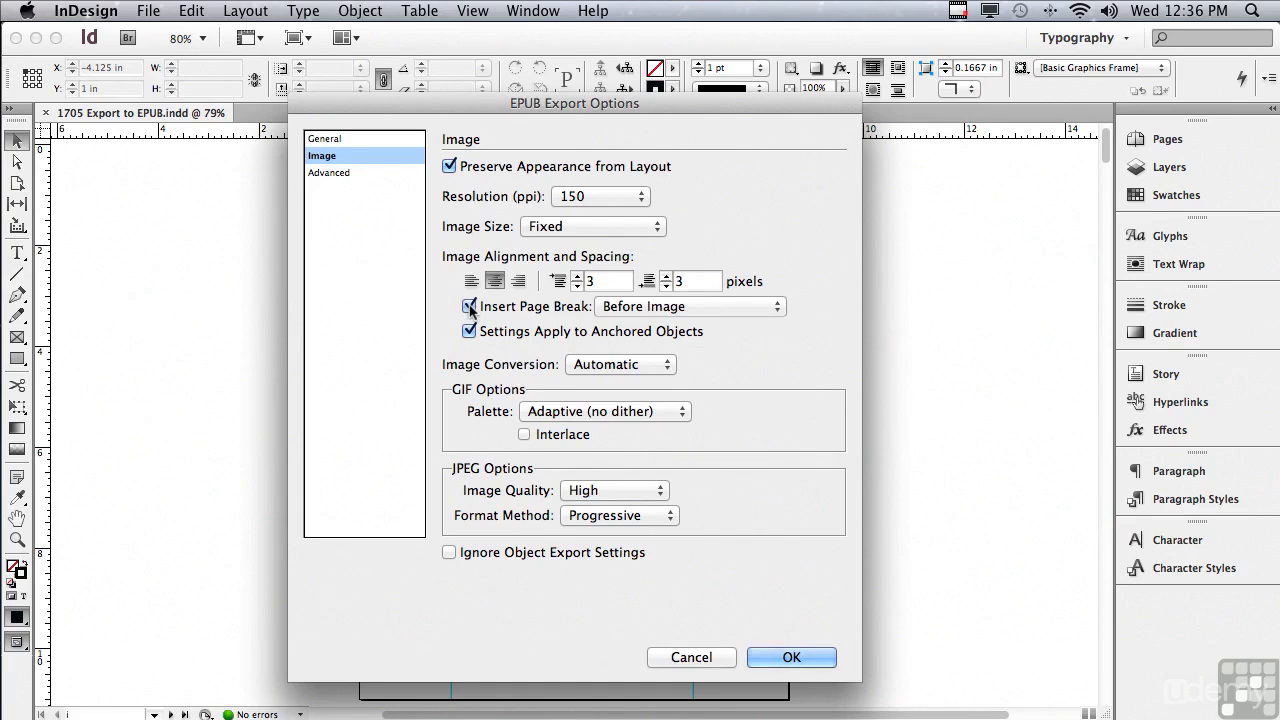
left_click(614, 307)
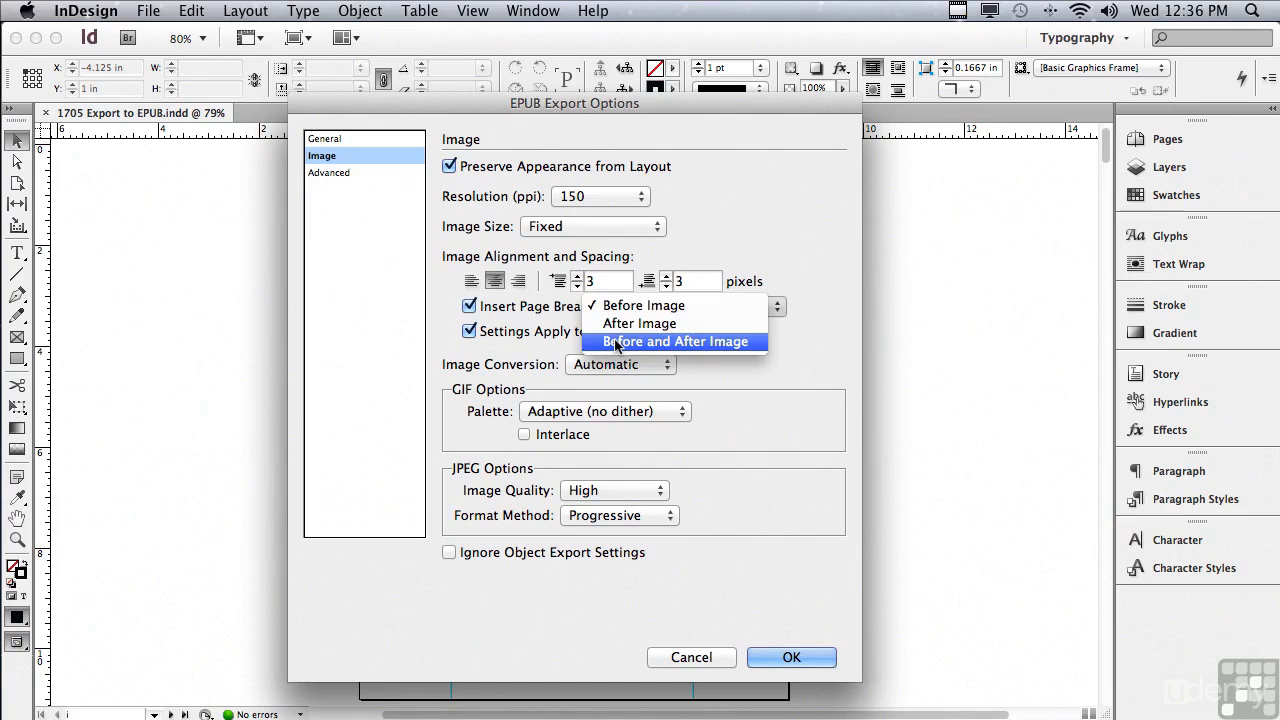
left_click(470, 308)
left_click(469, 307)
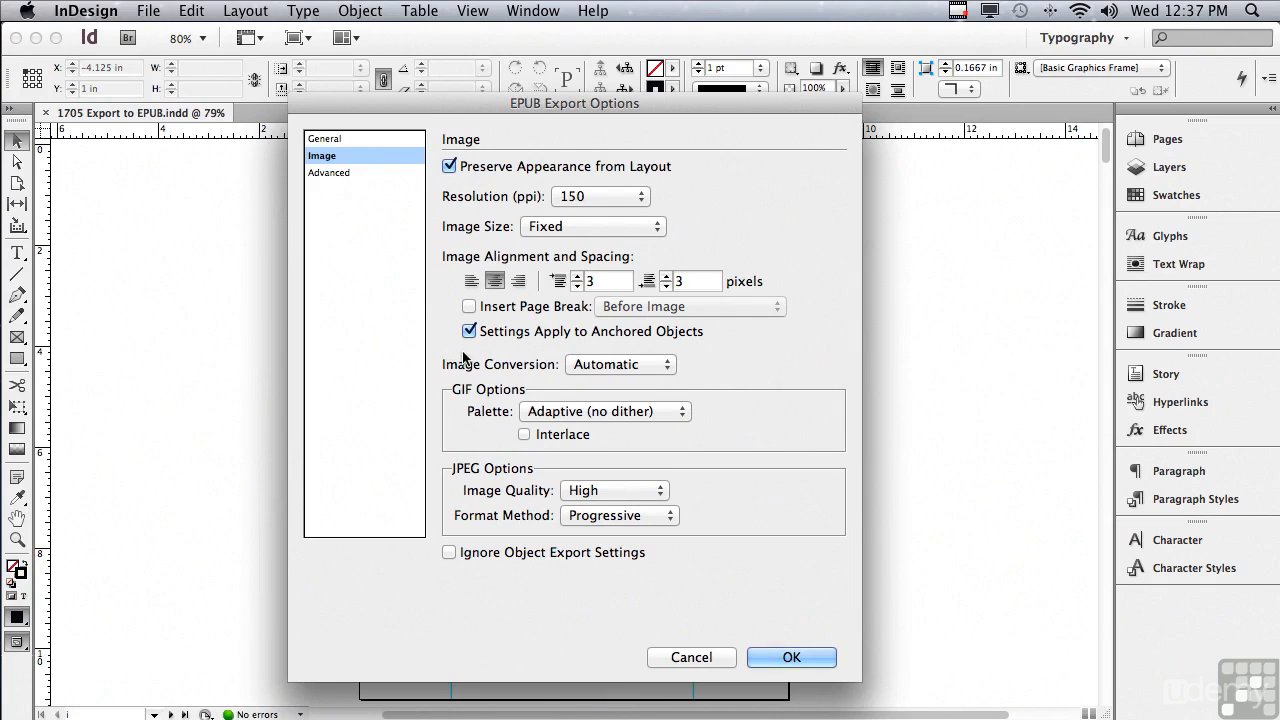
- Keep image conversion on Automatic and the document split set to Based on Paragraph Style Export Tags
left_click(597, 366)
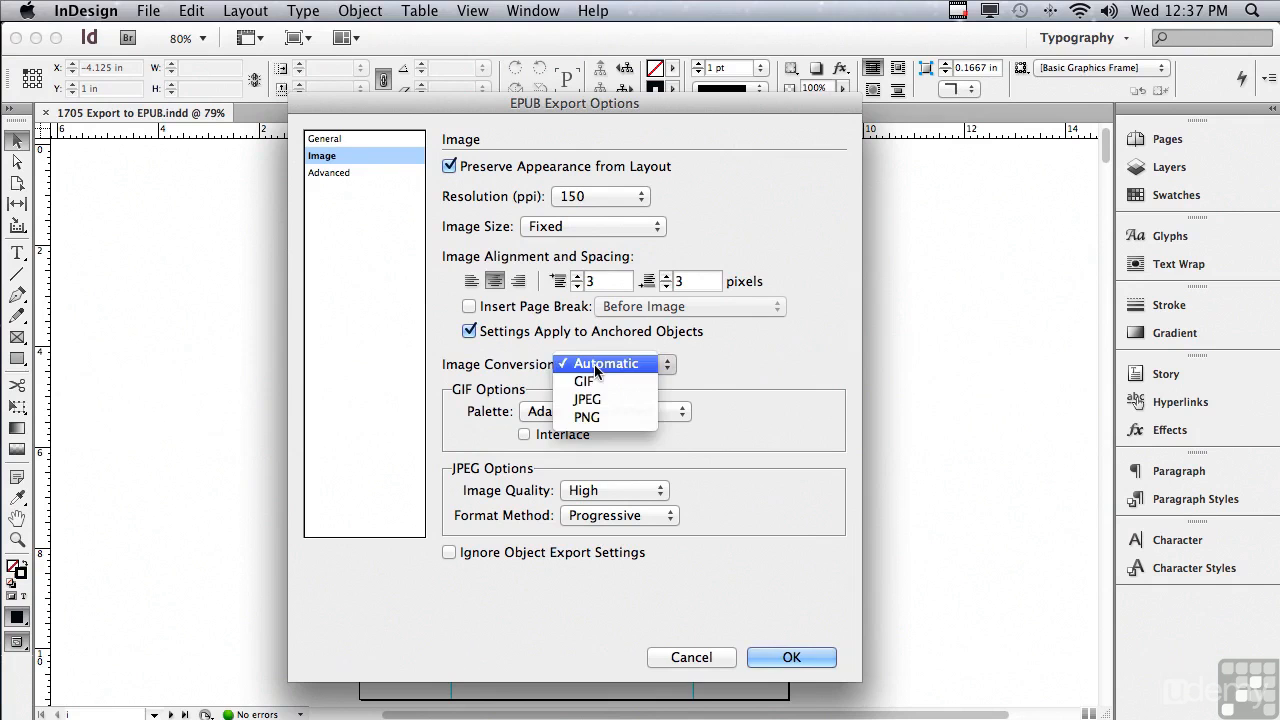
left_click(597, 368)
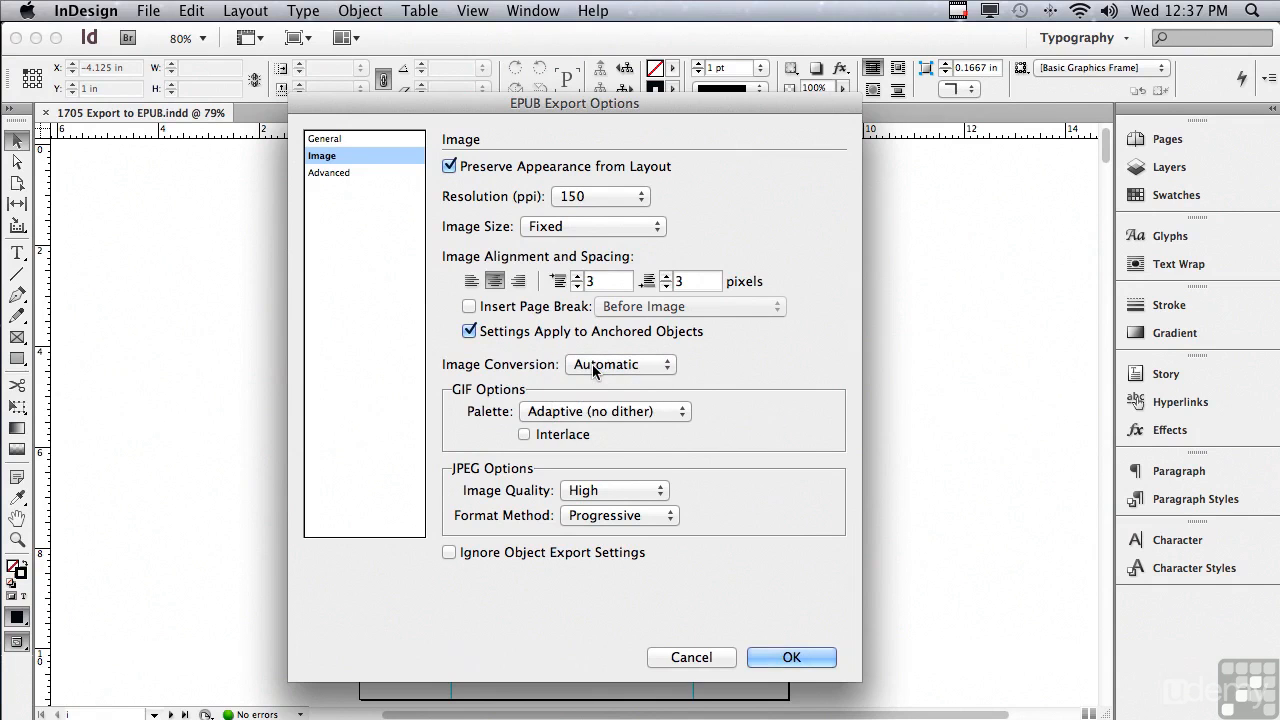
left_click(318, 174)
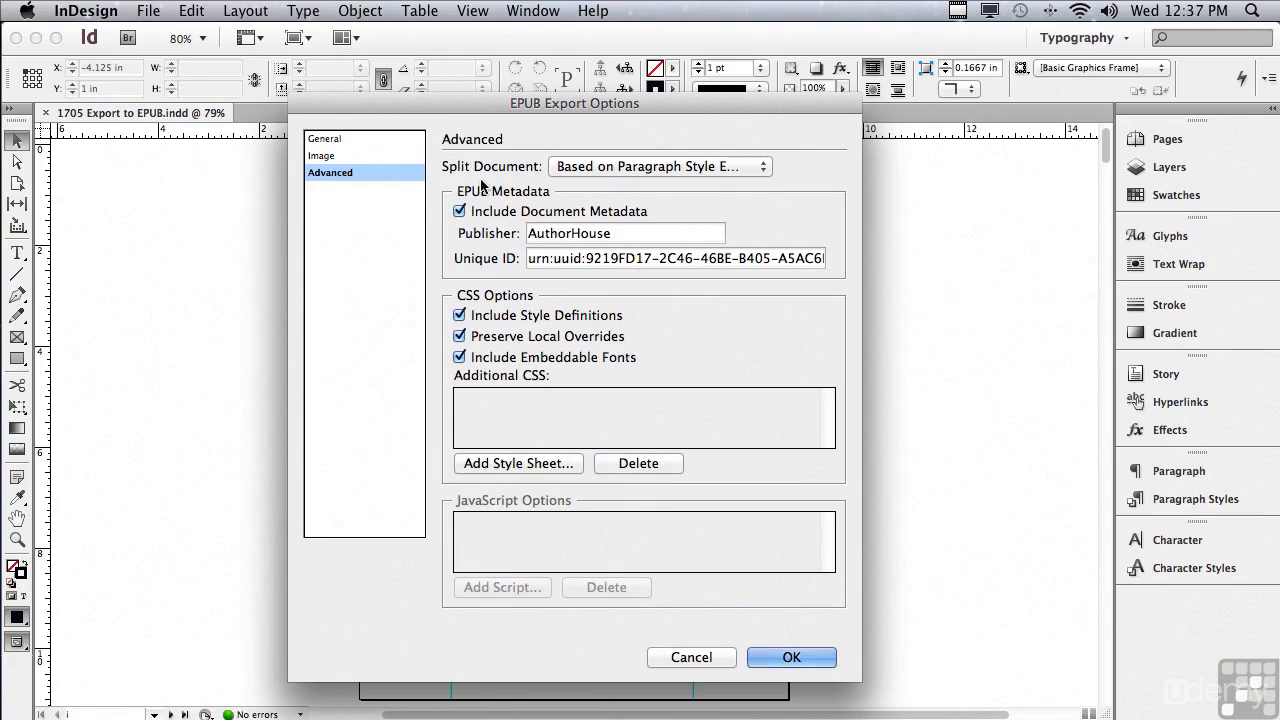
left_click(572, 174)
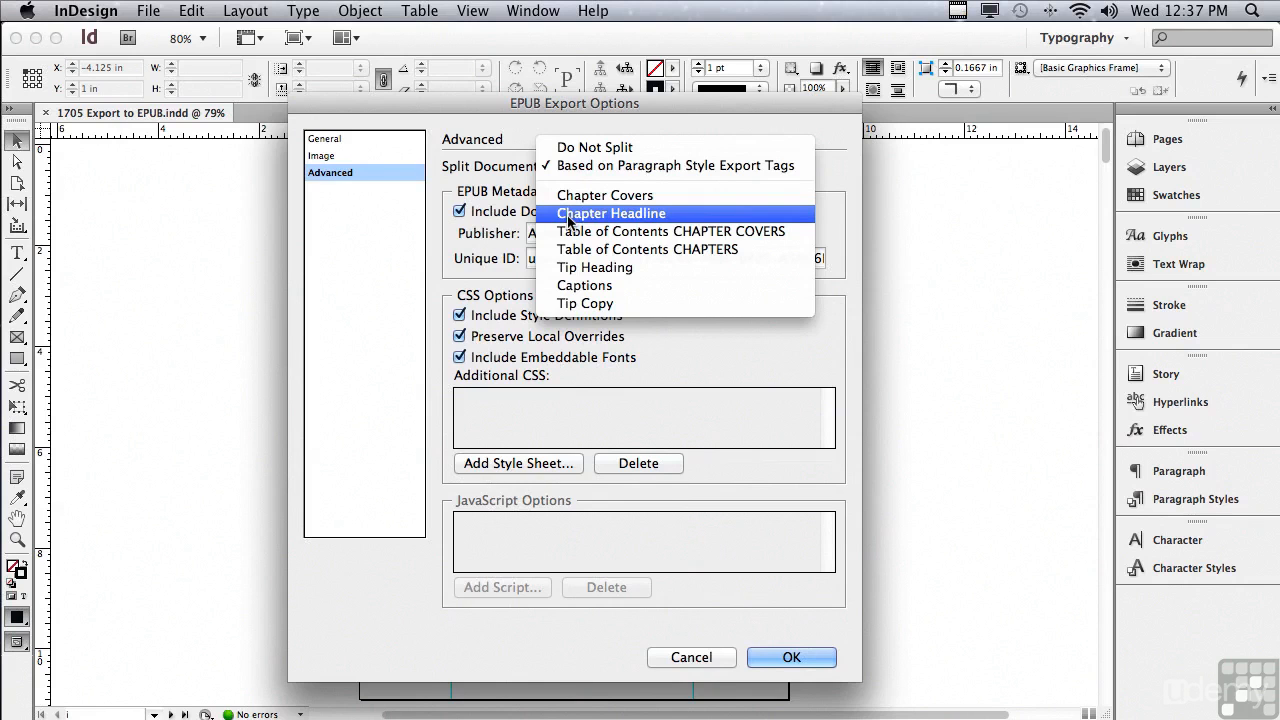
left_click(505, 178)
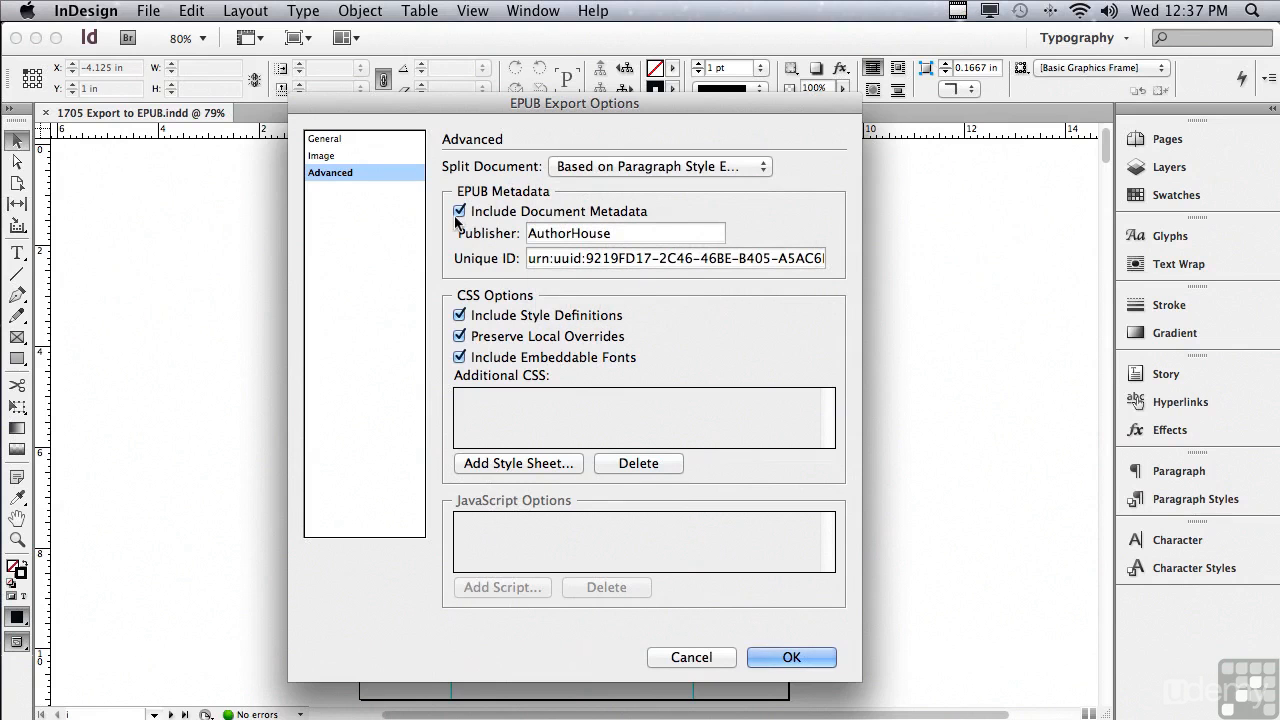
- Export the EPUB with document metadata included and AuthorHouse kept as the publisher
left_click(153, 14)
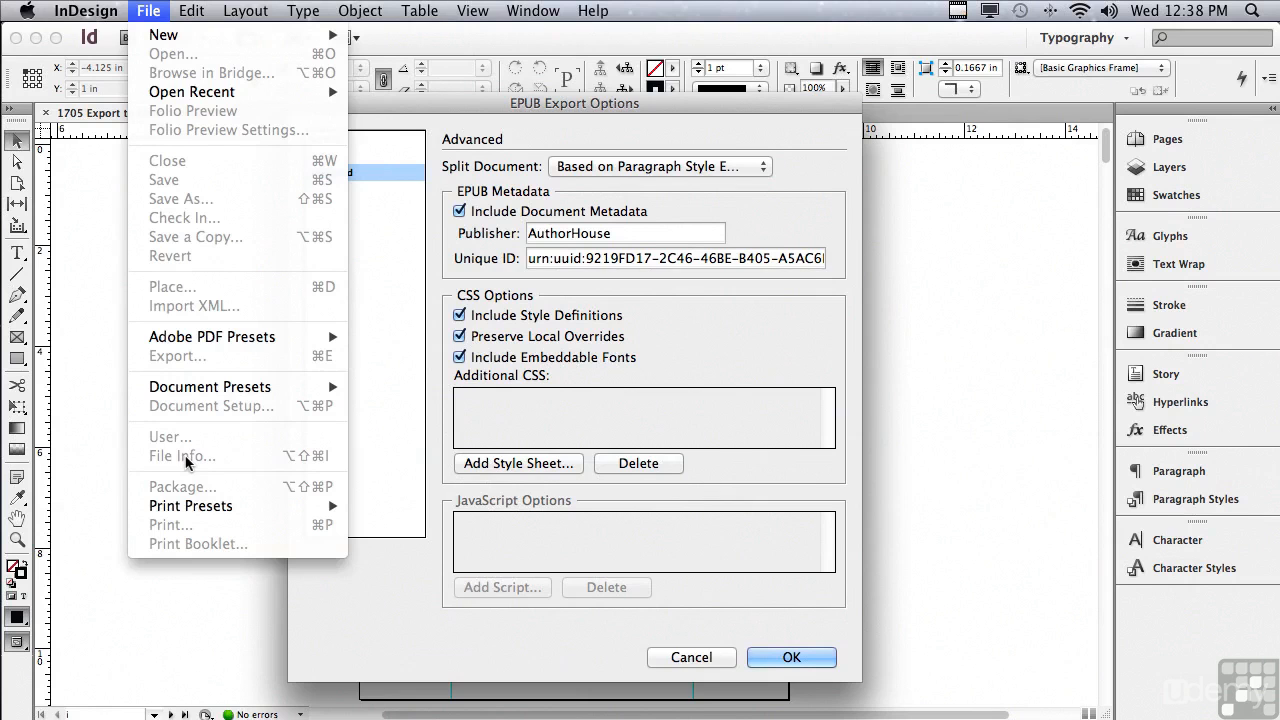
left_click(91, 435)
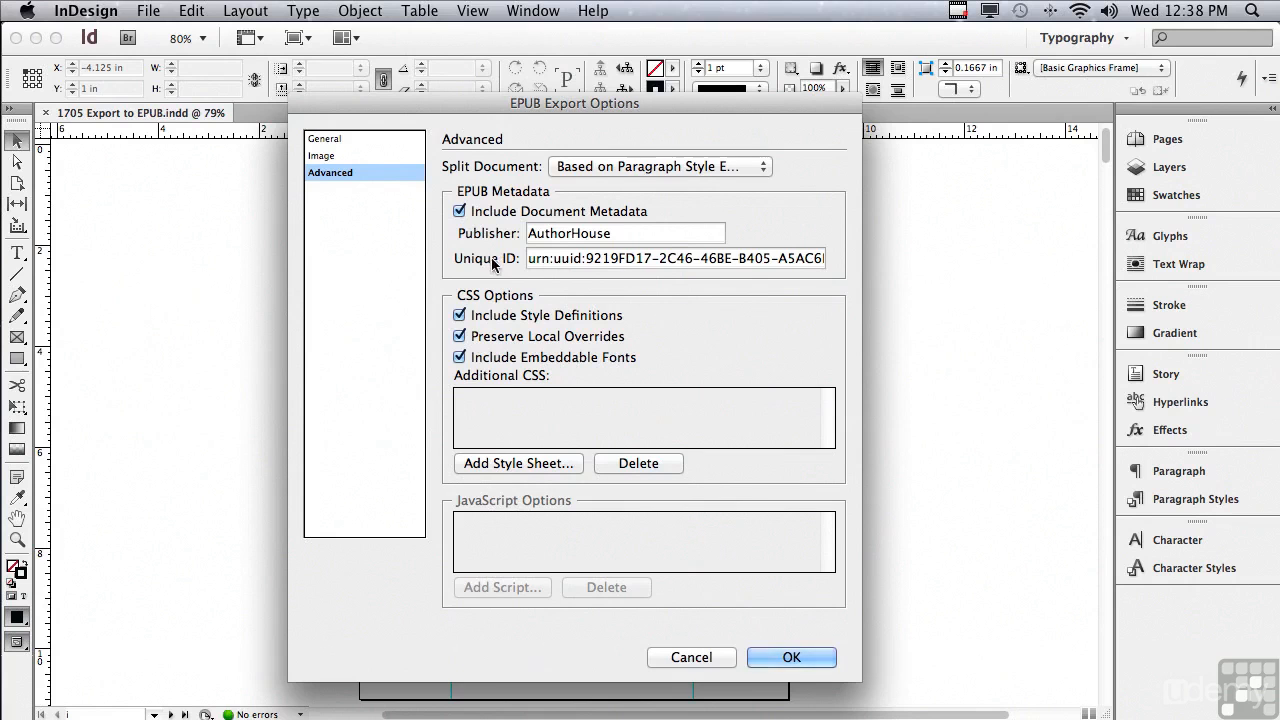
left_click_drag(624, 233, 528, 233)
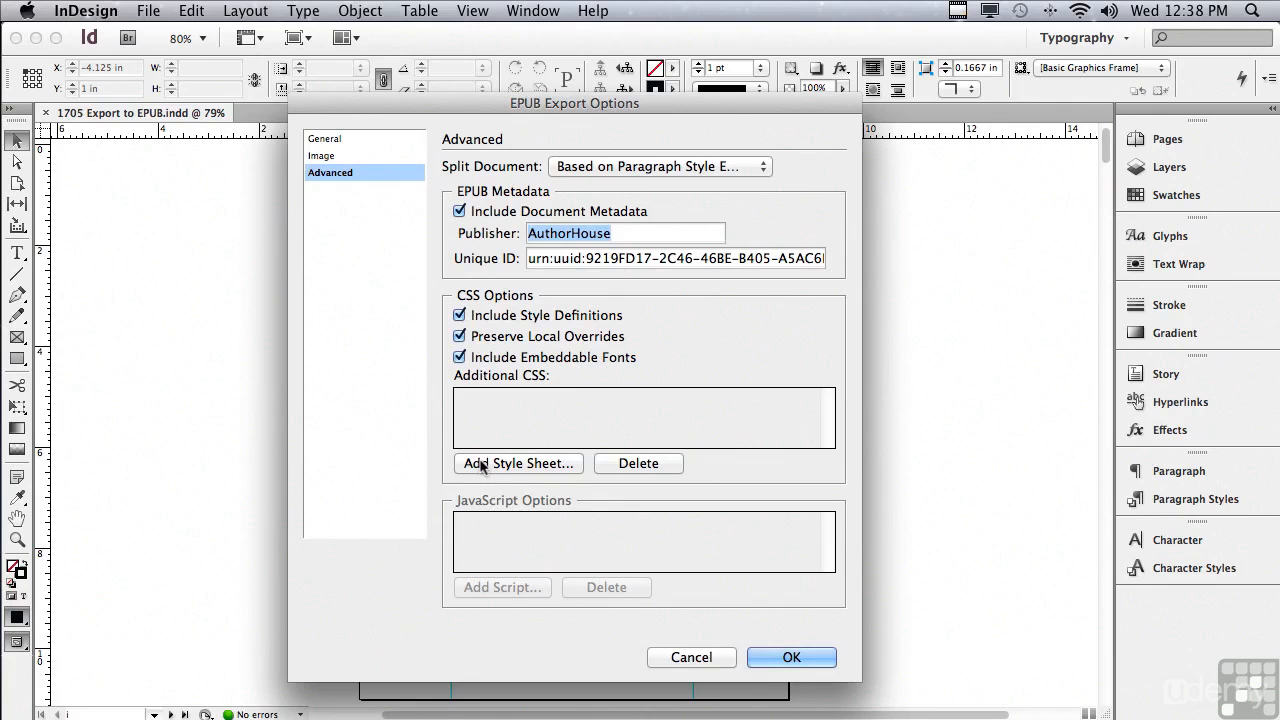
left_click(789, 657)
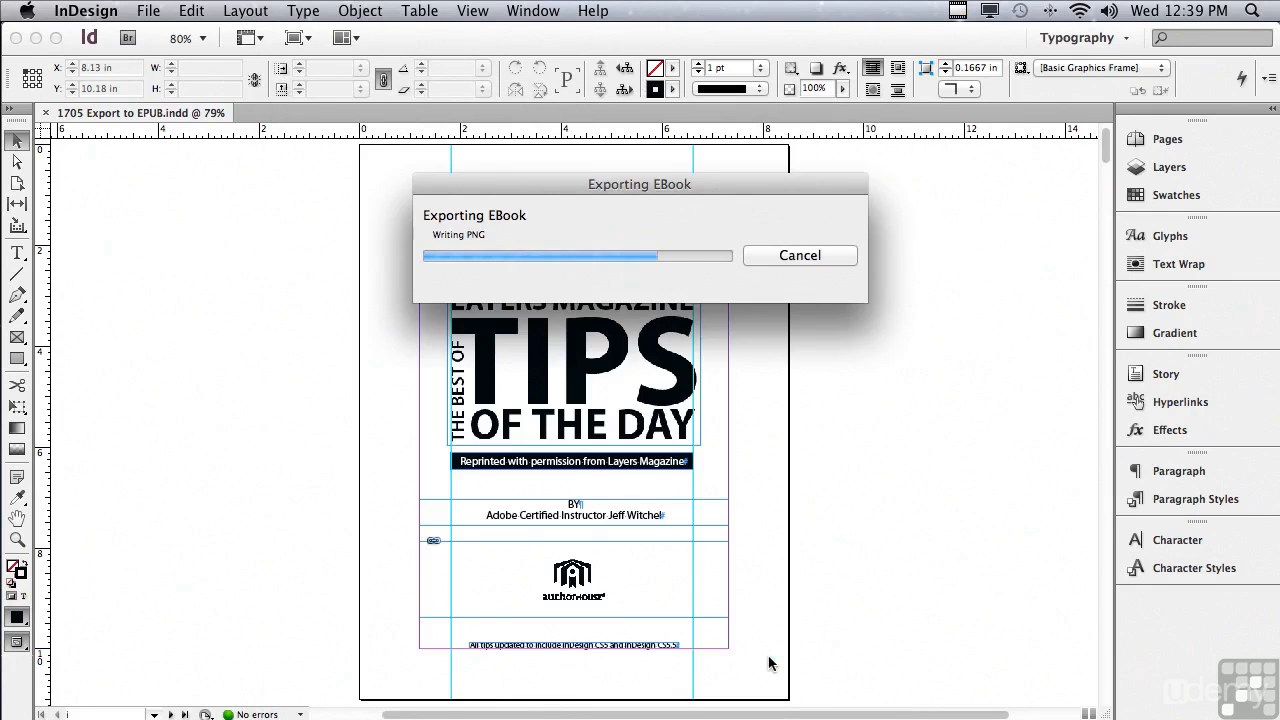